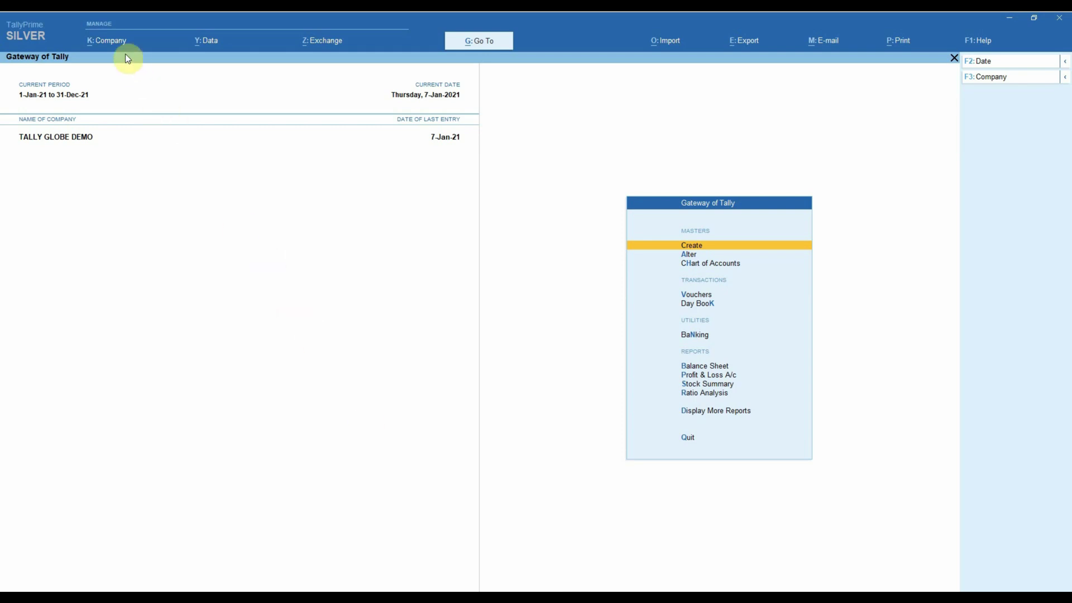
Step: Review the company features of TALLY GLOBE DEMO, including the setting for browser access to reports
click(115, 43)
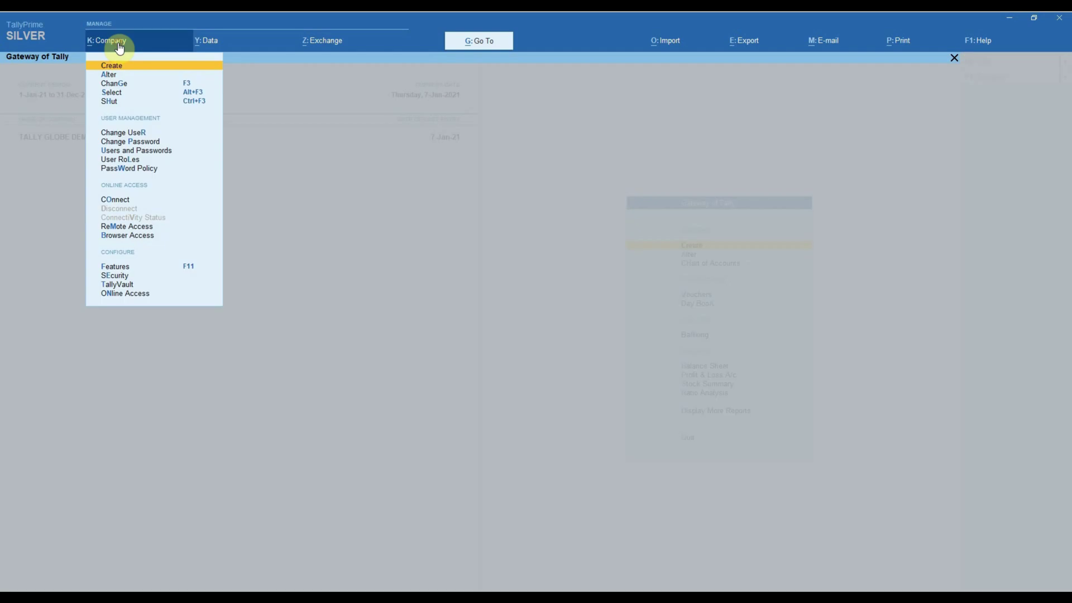
click(177, 266)
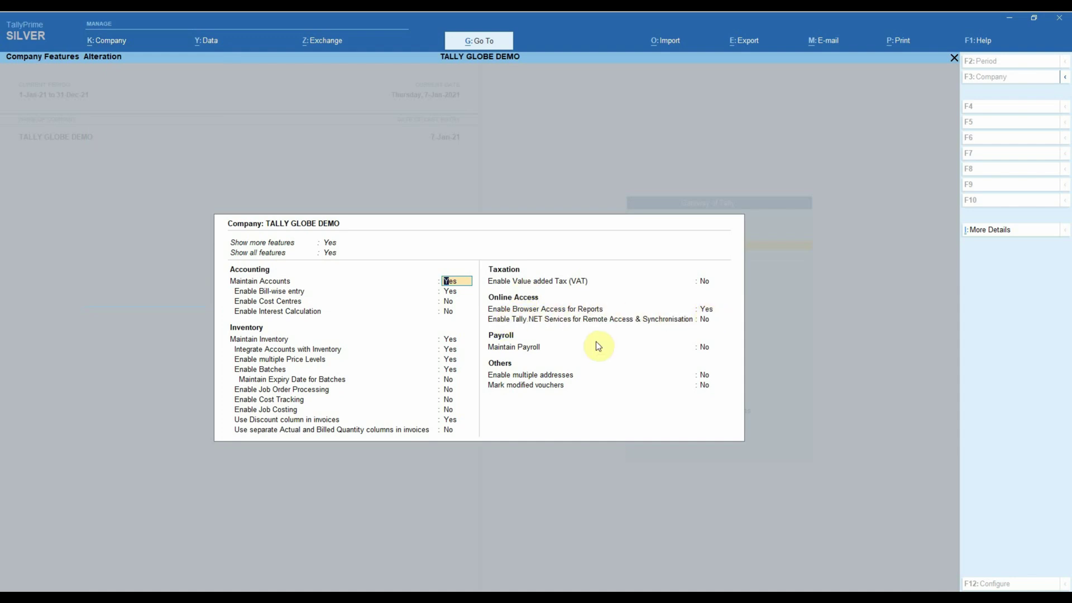
key(Escape)
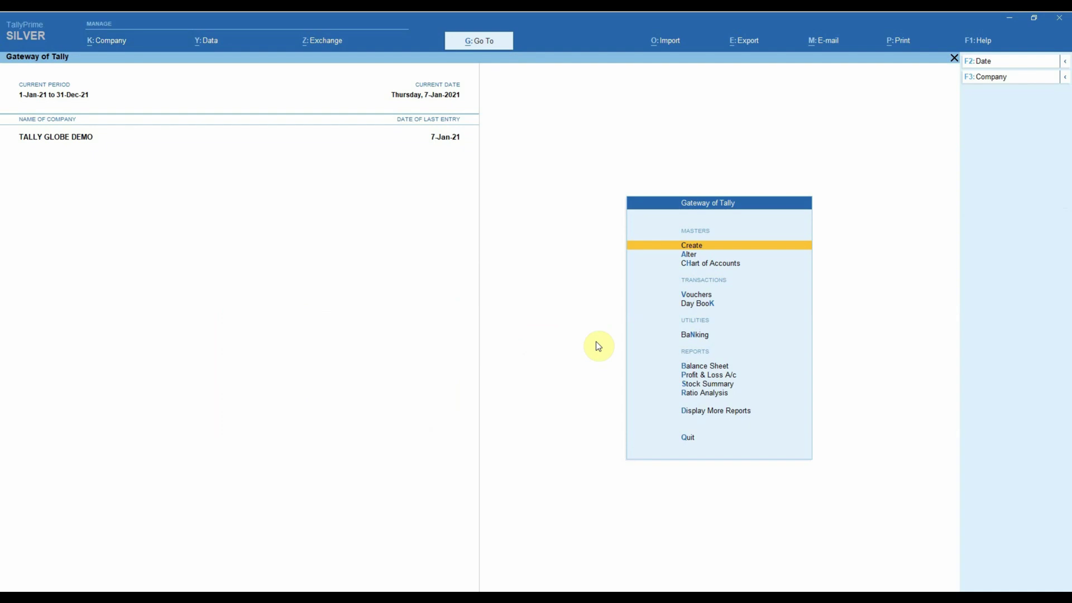
Step: Assign the first listed account user's e-mail as the browser access ID in the company's security settings and save them
click(110, 44)
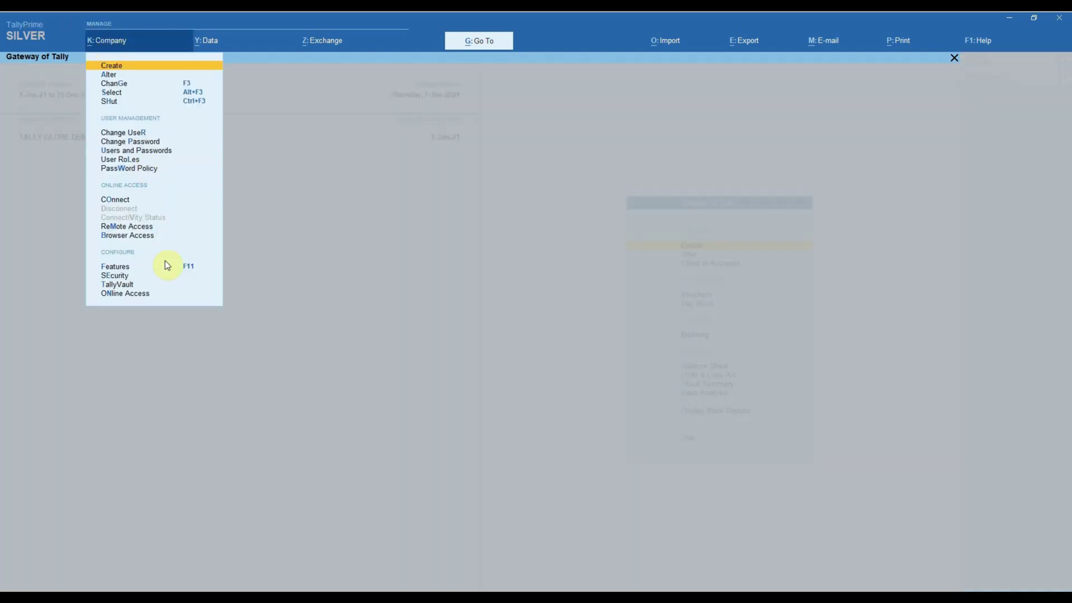
click(112, 280)
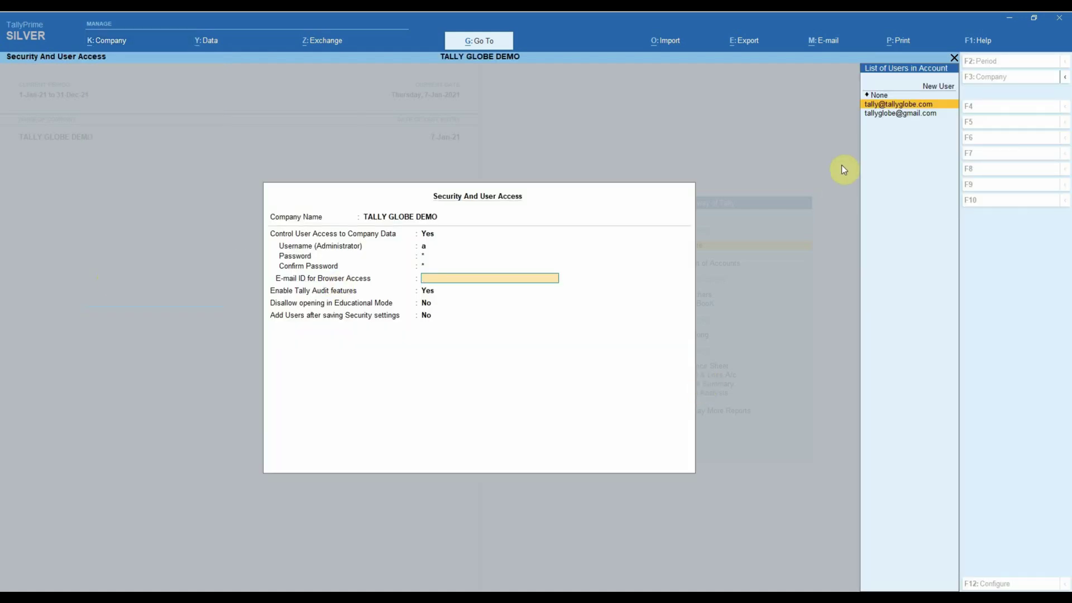
click(896, 105)
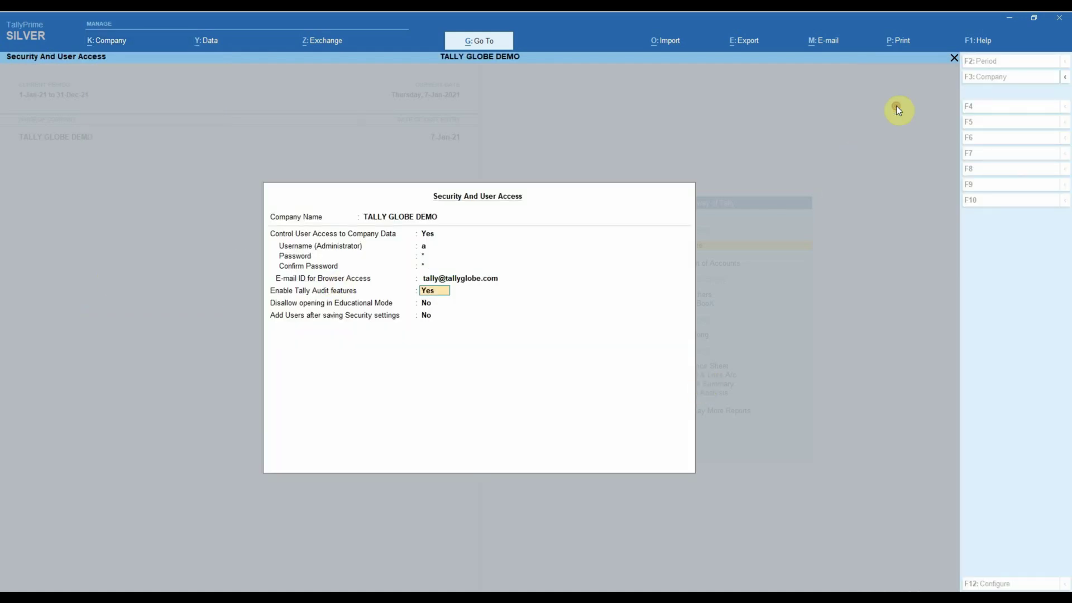
key(Return)
key(Return)
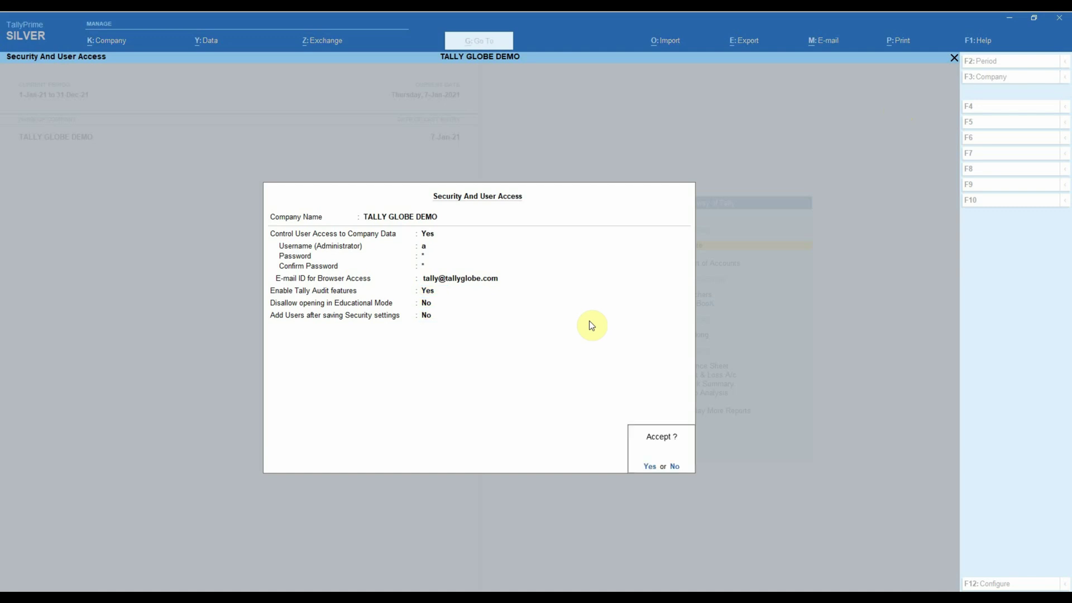
key(Return)
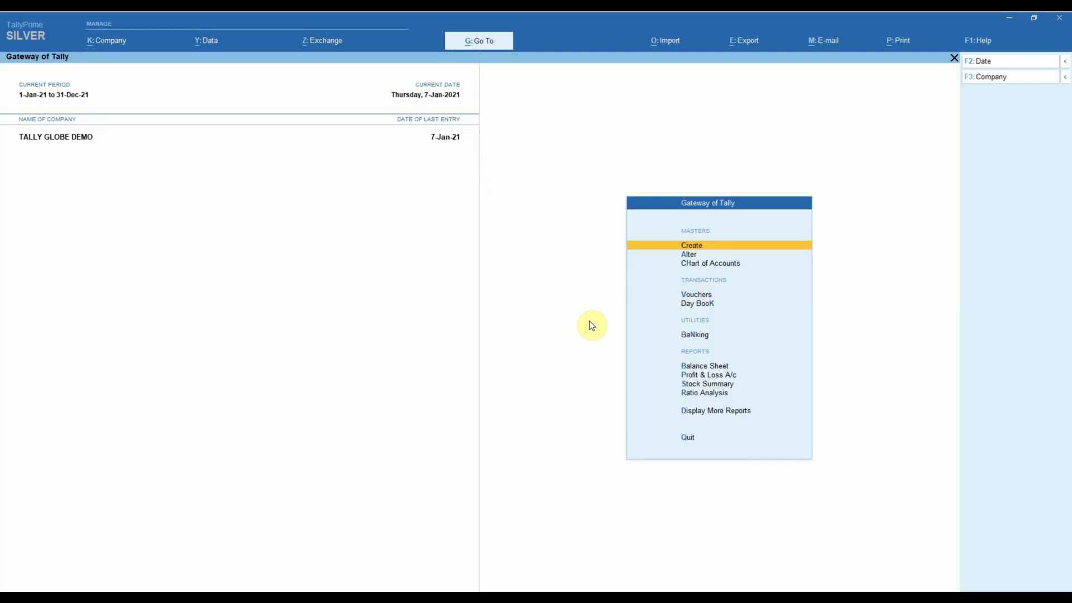
Step: Connect the TALLY GLOBE DEMO company for online access
click(94, 36)
click(110, 51)
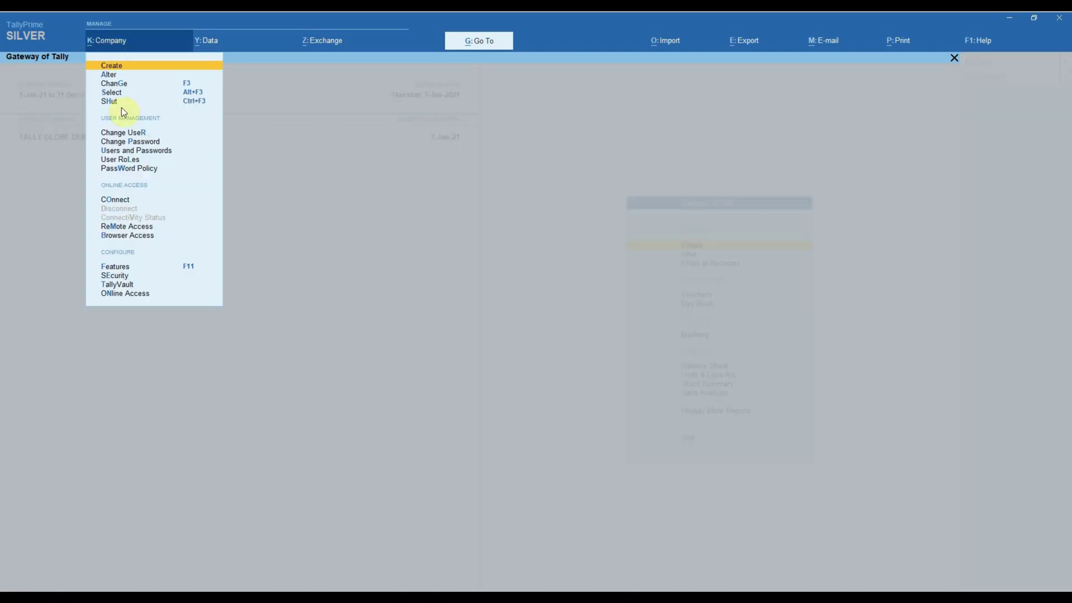
click(115, 202)
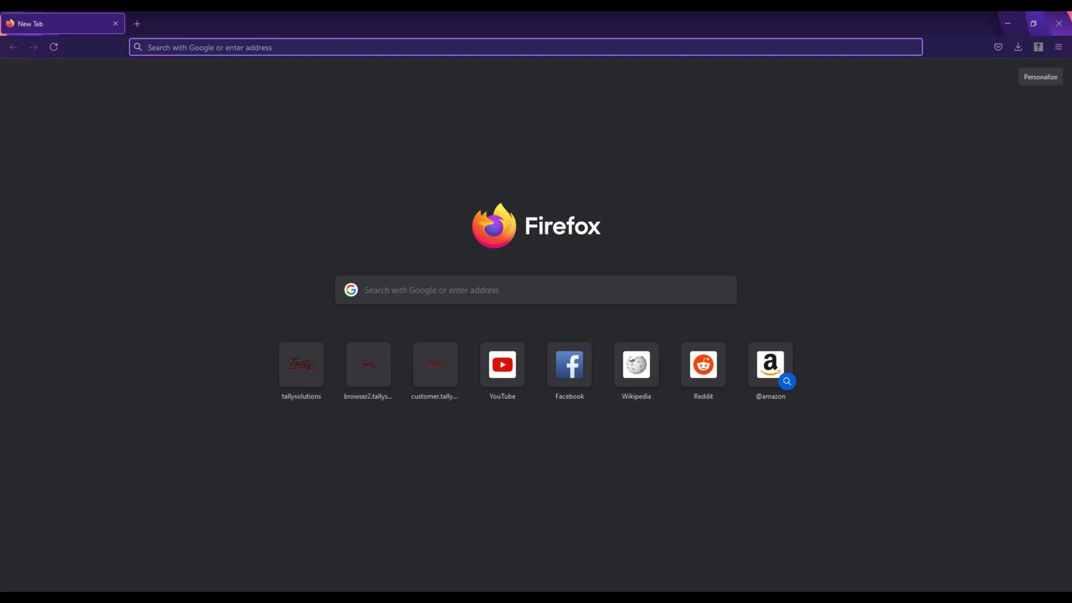
Step: In Firefox, go to tallysolutions.com and log in with the prefilled Tally.NET ID credentials
text(tallysolution)
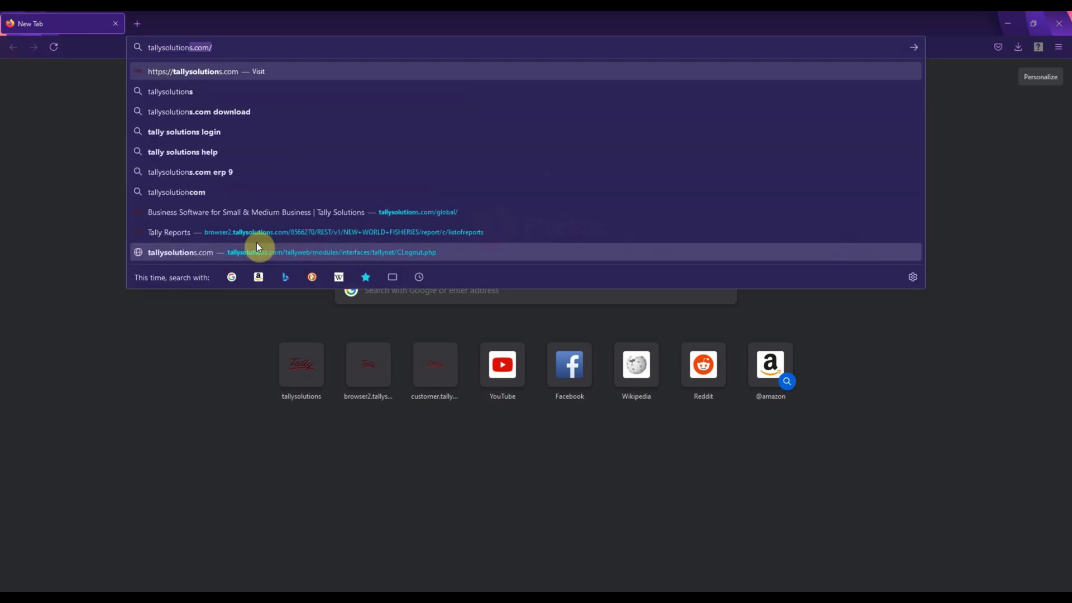
key(Return)
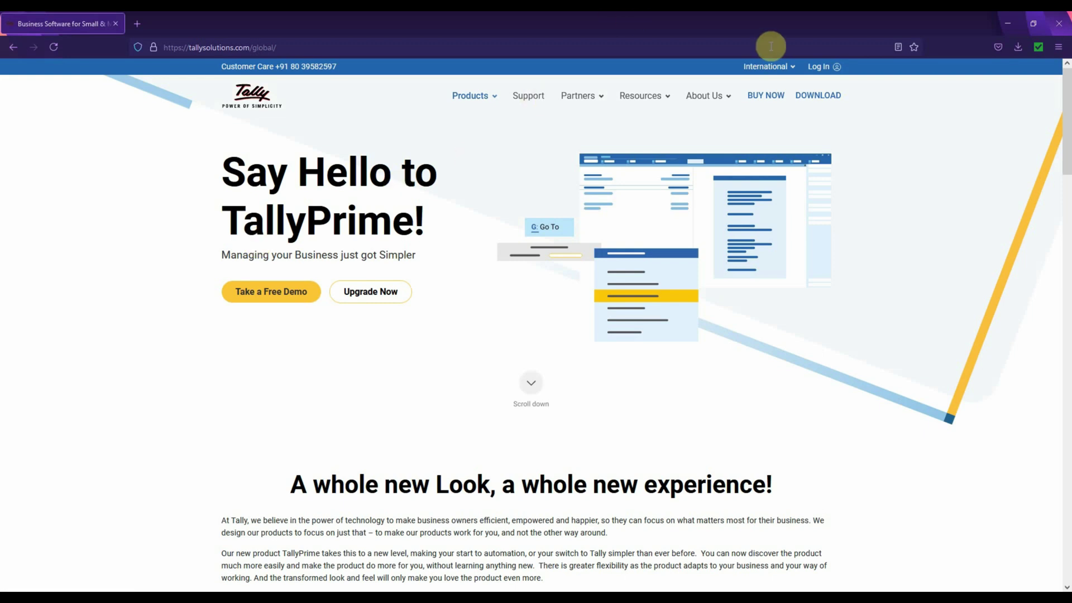
click(819, 68)
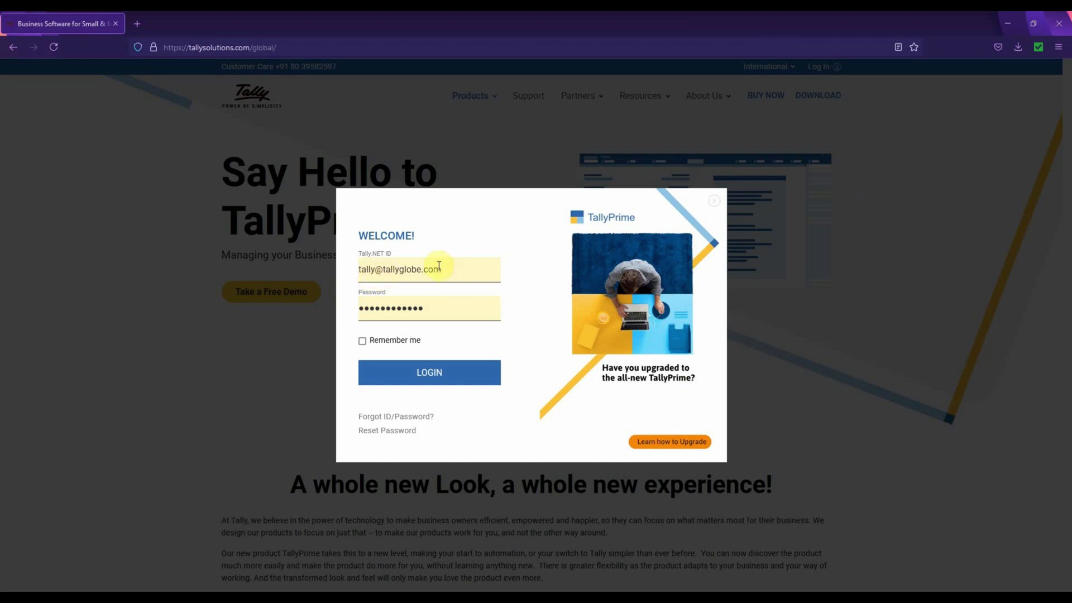
click(419, 373)
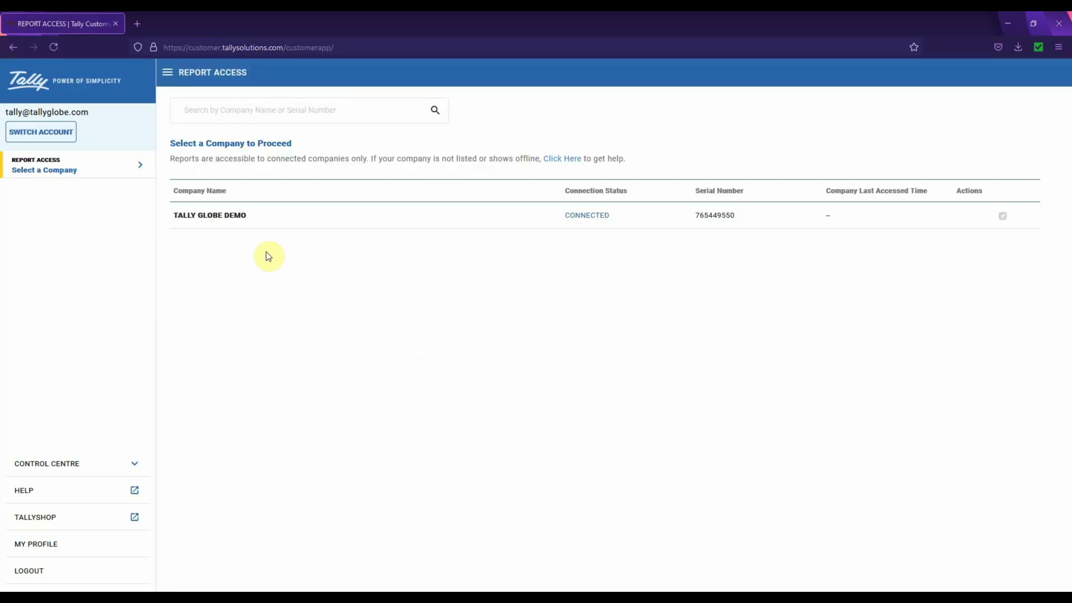
Step: Open the Stock Summary report of TALLY GLOBE DEMO and drill down into the Shoe Polish group
click(214, 221)
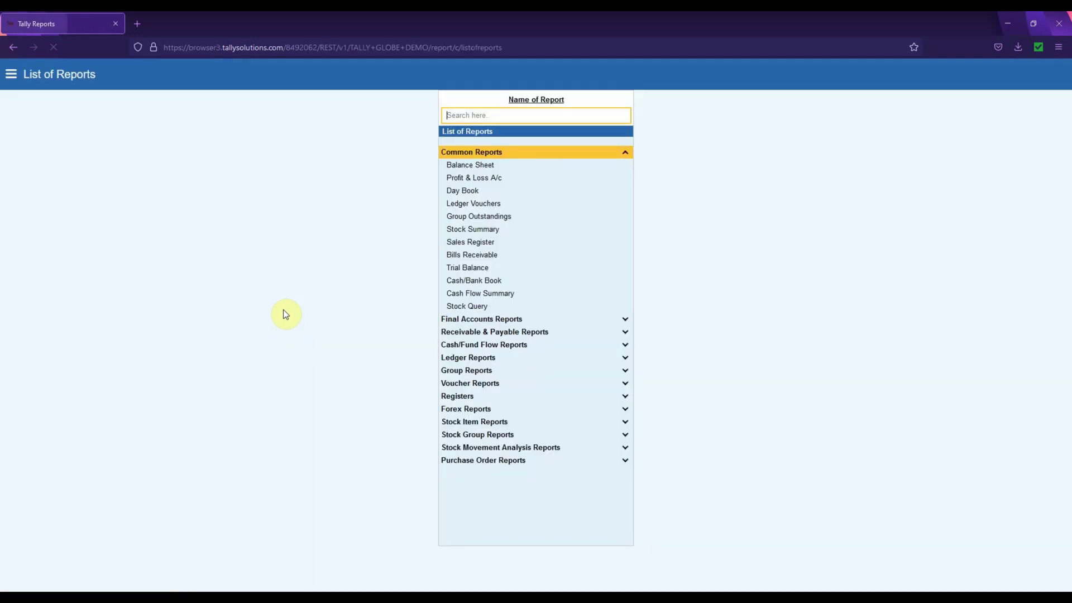
click(474, 229)
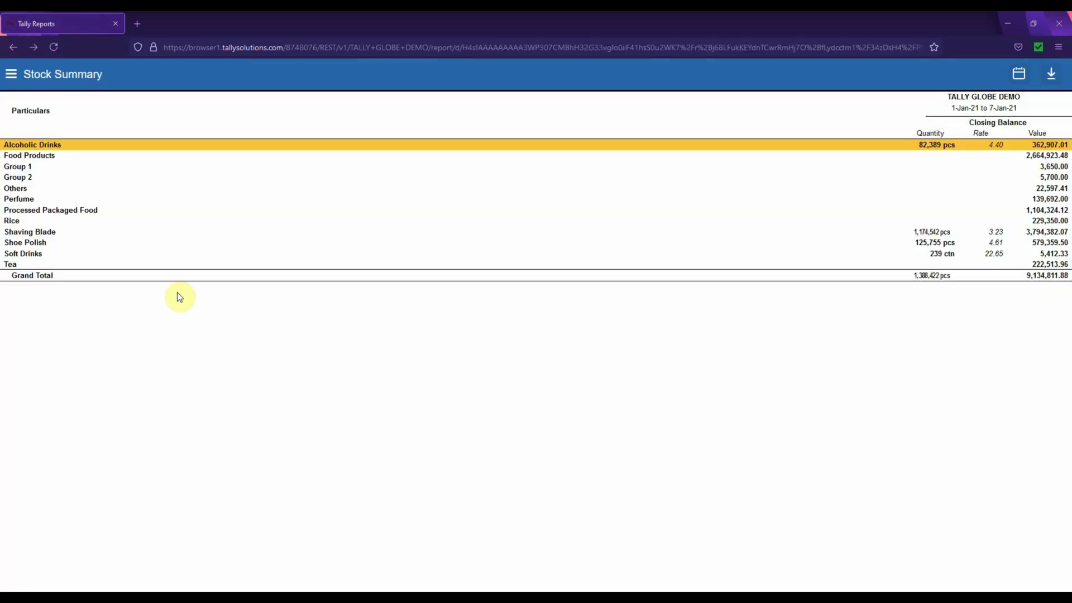
key(Down)
key(Down)
key(Down)
key(Down)
key(Down)
key(Down)
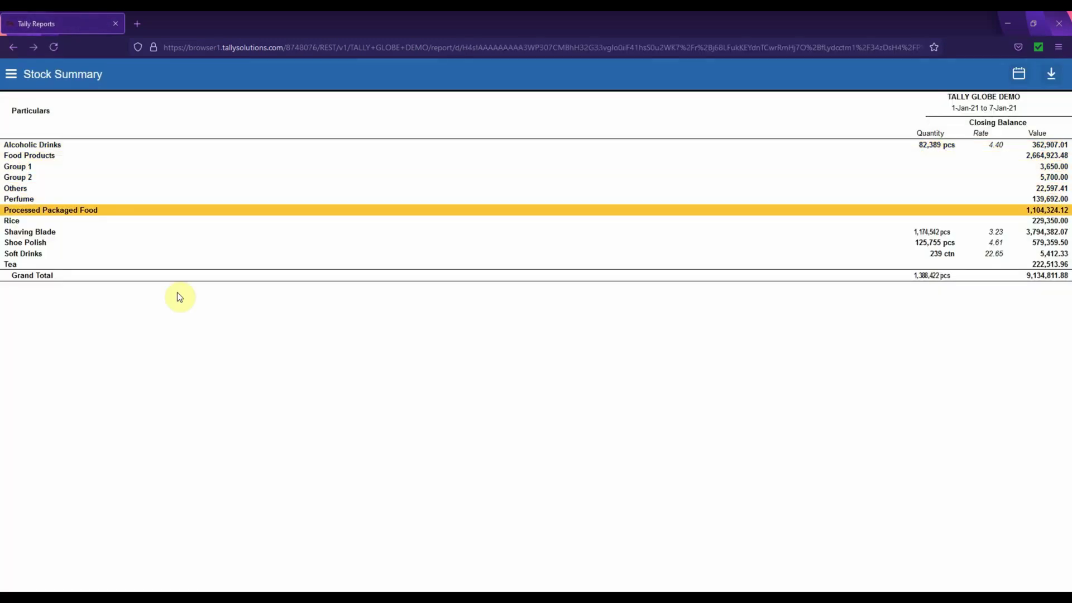
key(Down)
key(Down)
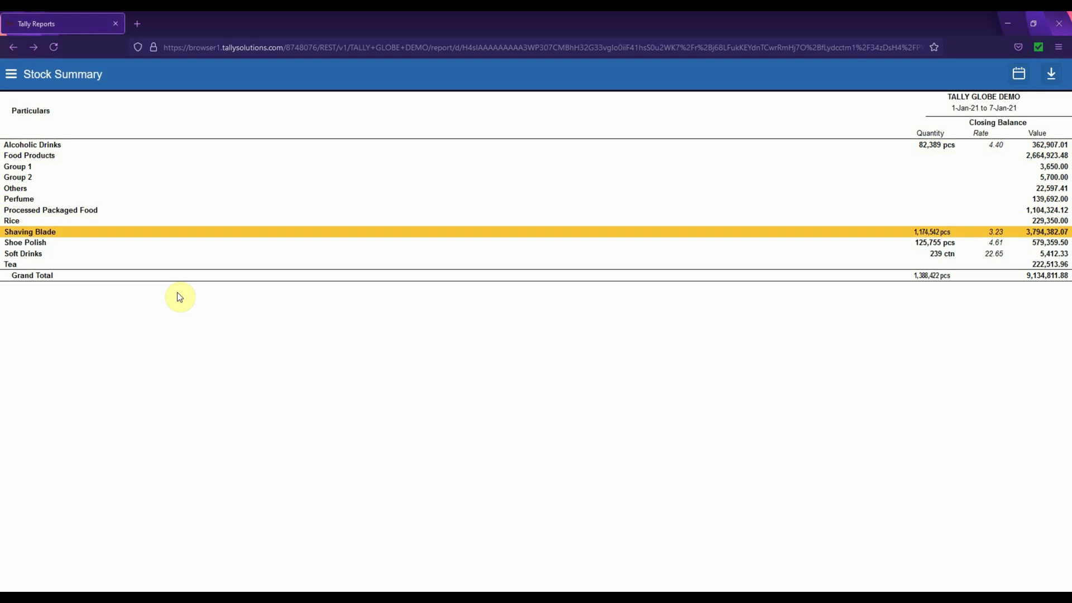
key(Down)
key(Return)
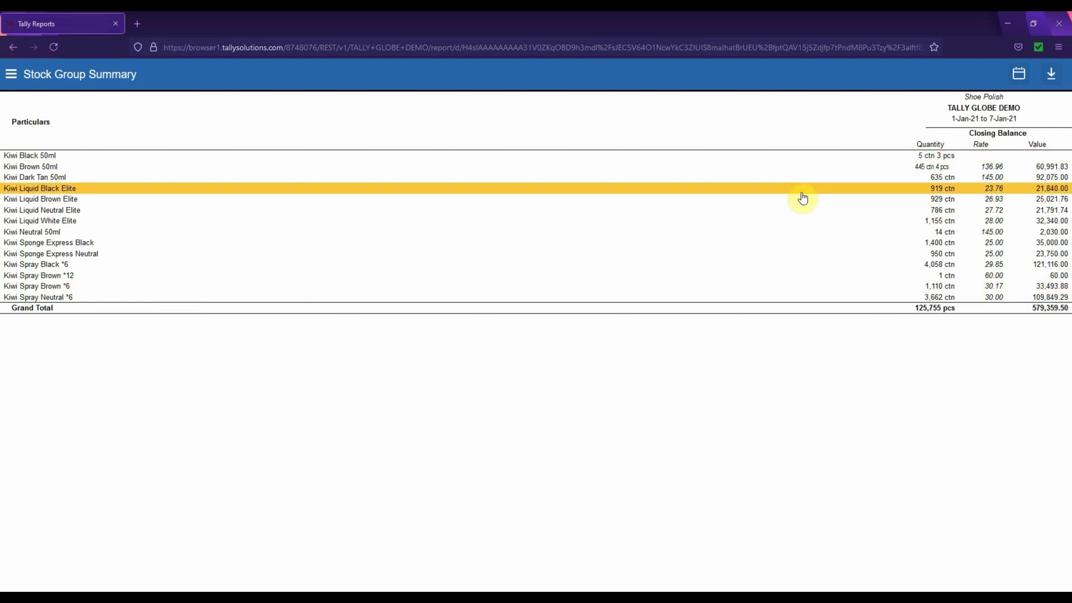
Step: Change the report period's From Date to 01/01/2019 and show the Shoe Polish summary for that period
click(1018, 75)
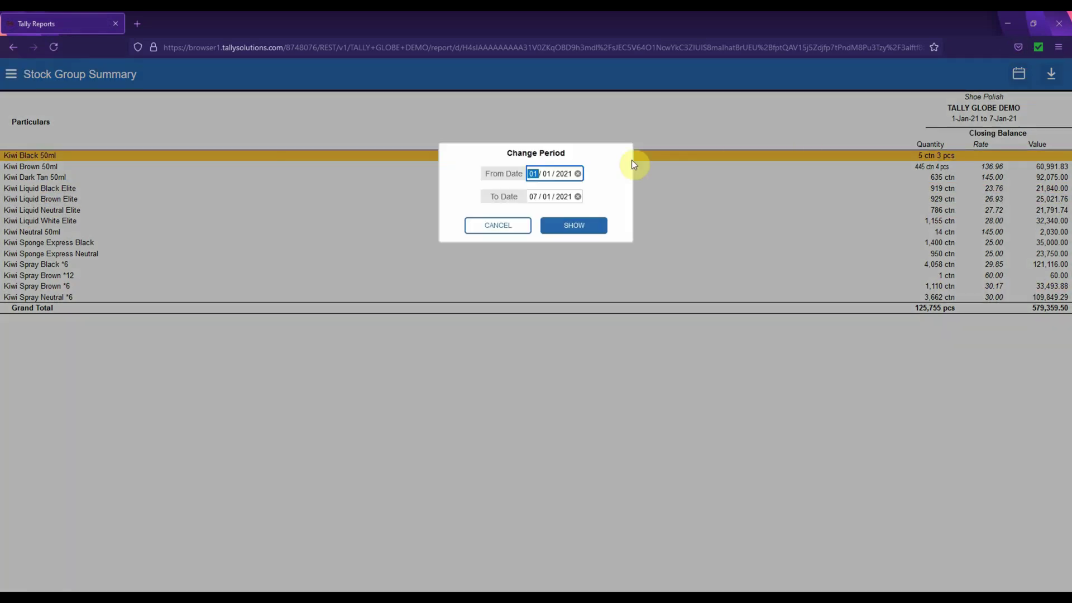
click(565, 174)
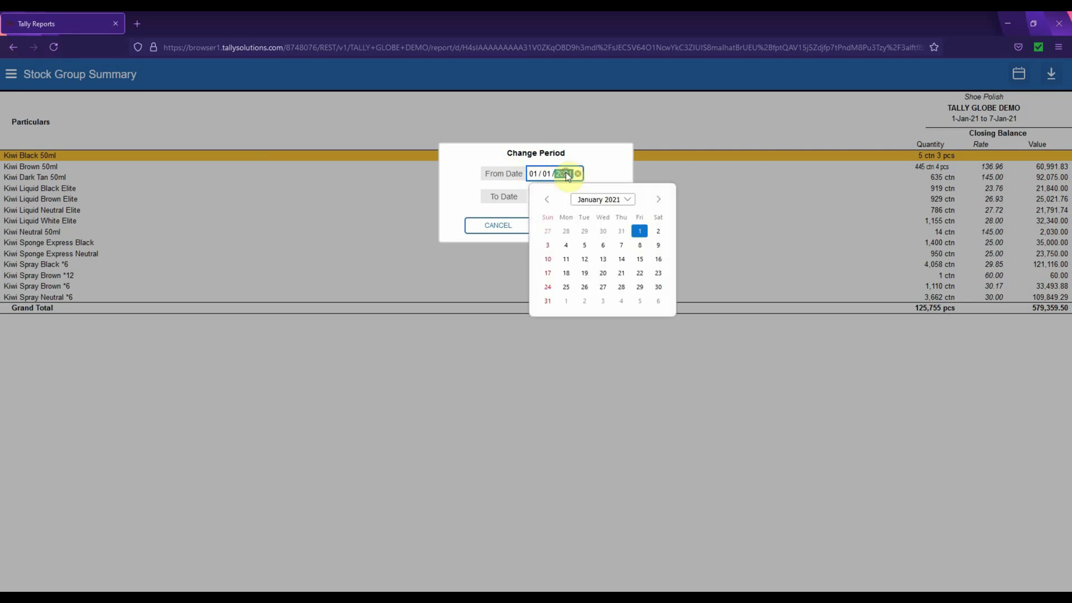
click(599, 200)
click(616, 224)
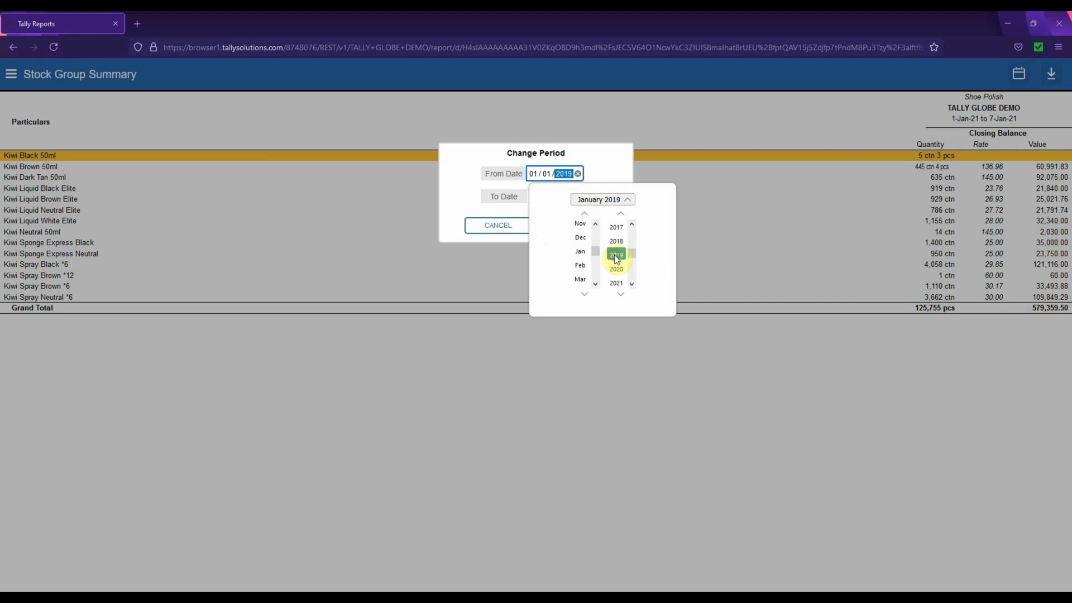
click(698, 242)
click(578, 230)
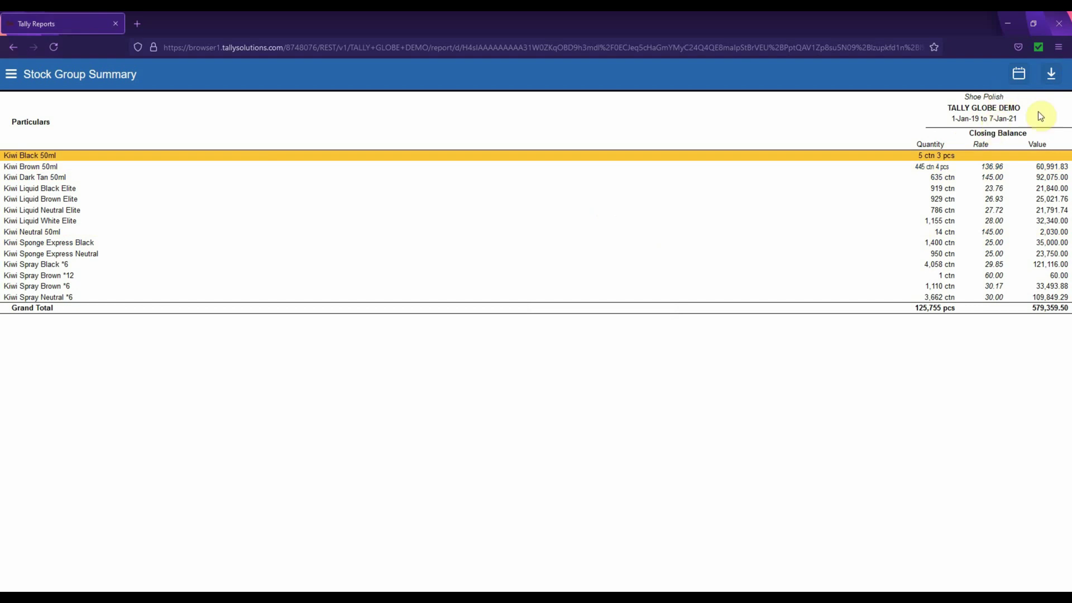
Step: Drill down from Kiwi Dark Tan 50ml to its stock item vouchers for January 2019
click(964, 181)
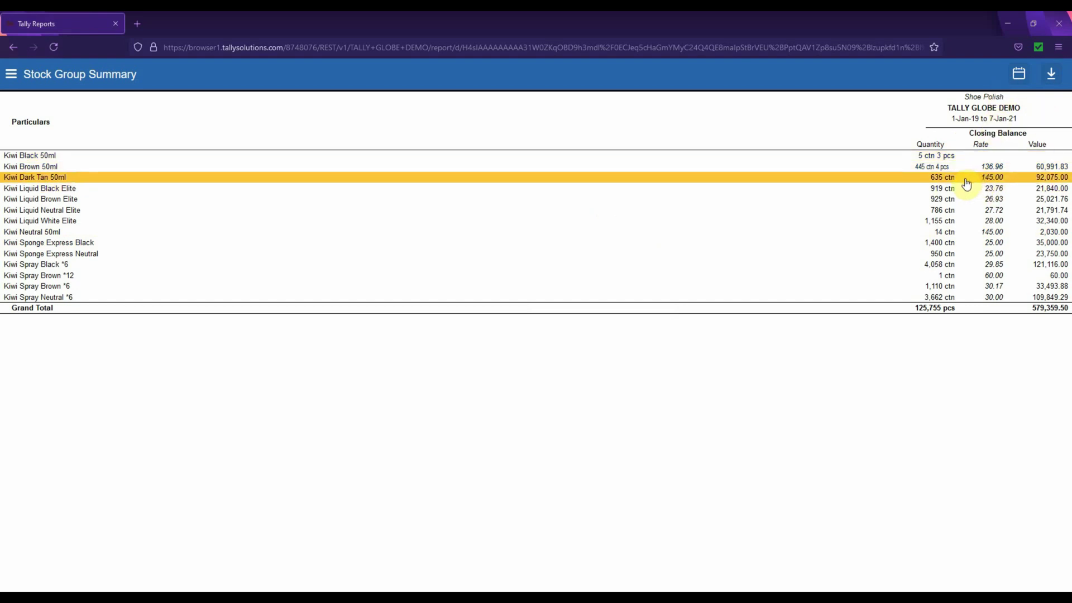
click(965, 182)
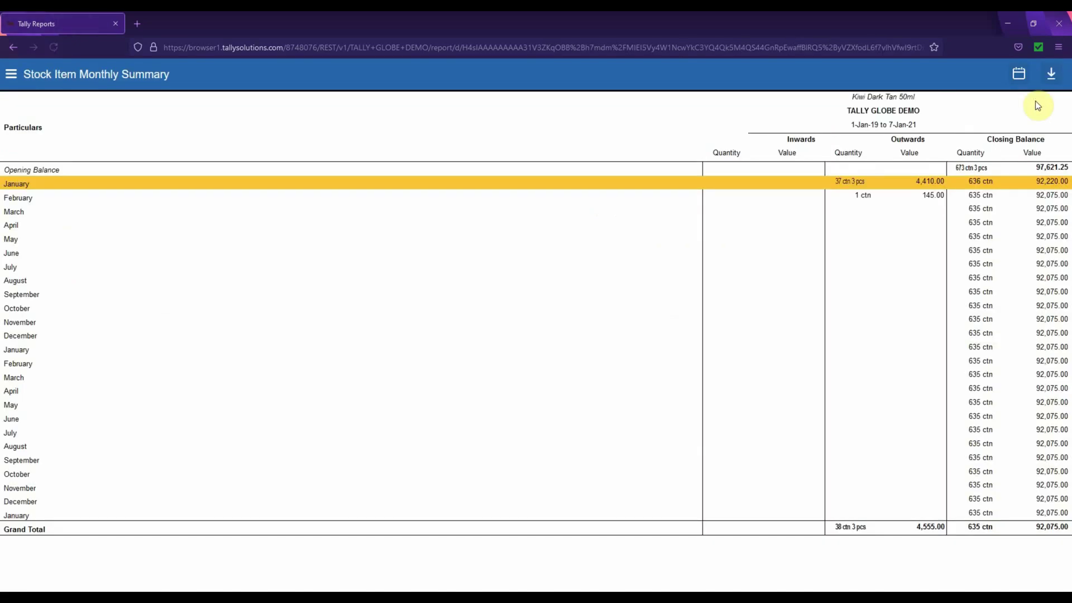
click(986, 181)
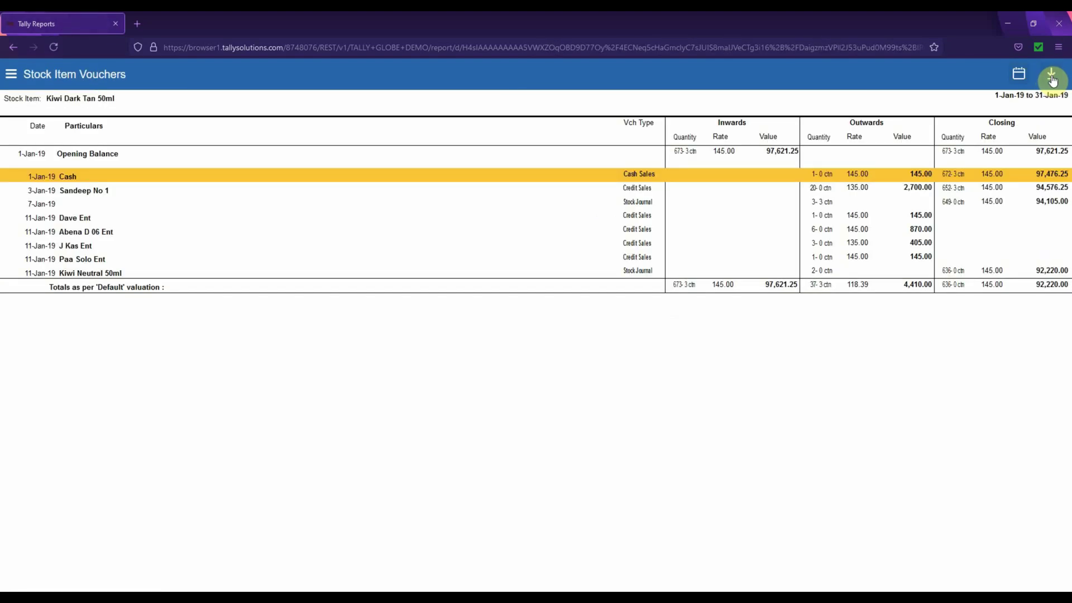
Step: Download the Stock Item Vouchers report as a PDF and save the file
click(1050, 80)
click(1010, 127)
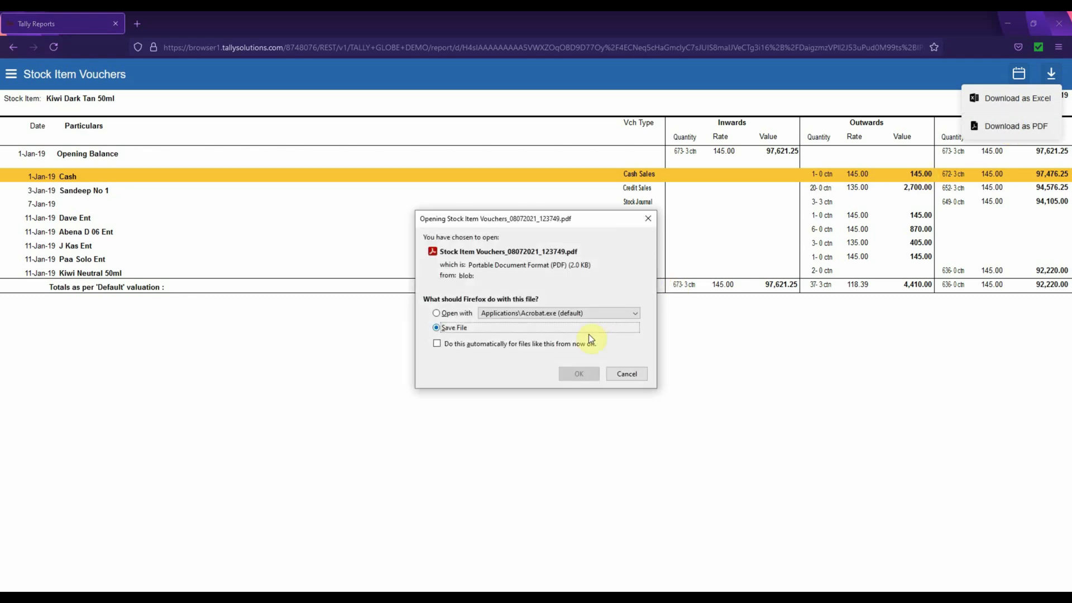
click(581, 373)
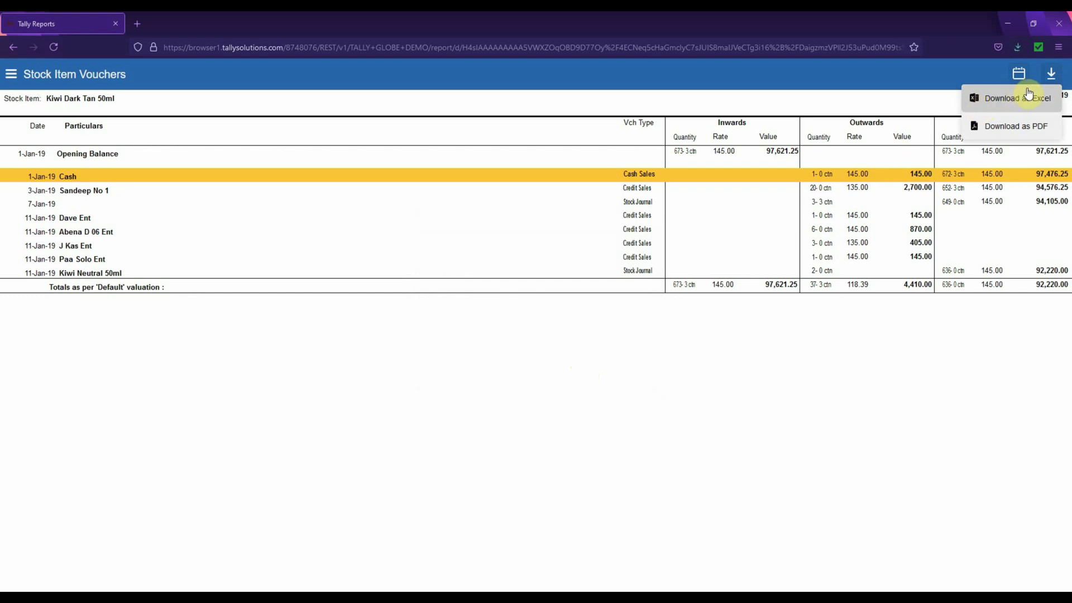
Step: Open the 3-Jan-19 credit sales voucher, save it as an Excel file, and open the browser's download list
click(850, 189)
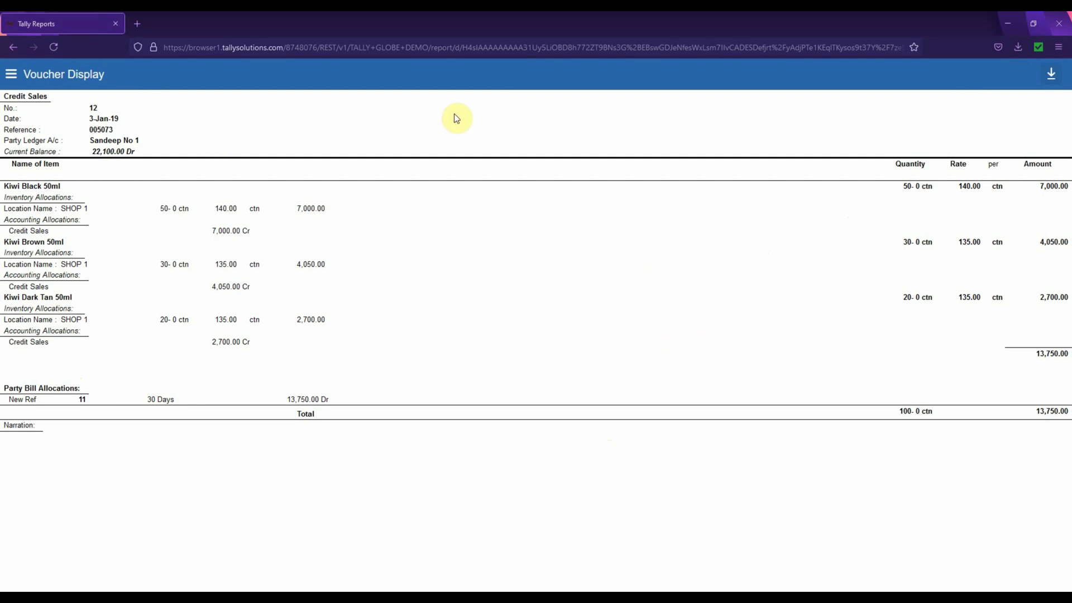
click(1048, 73)
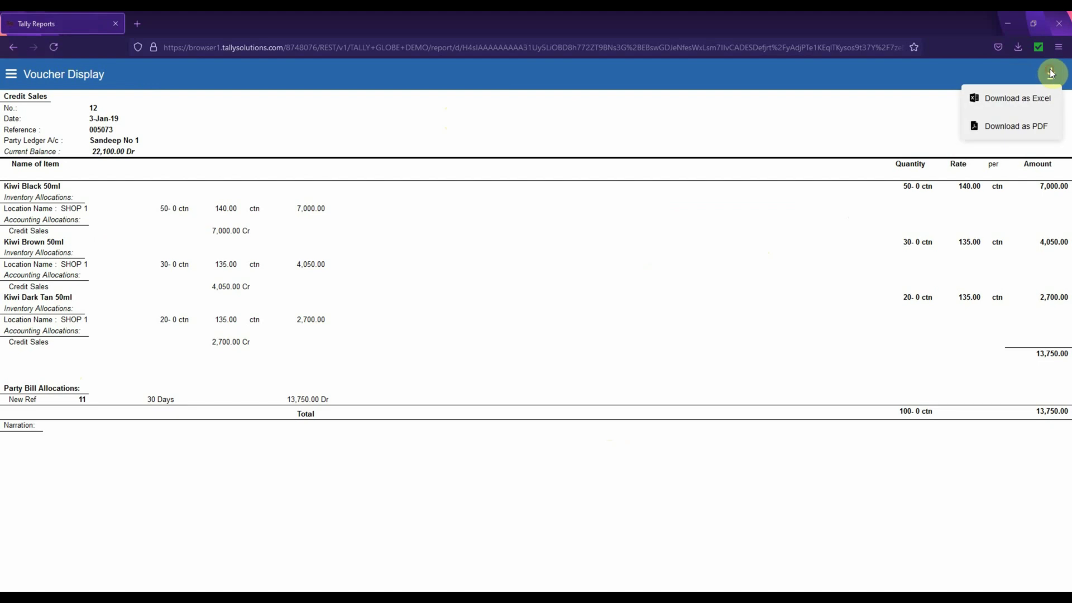
click(1025, 97)
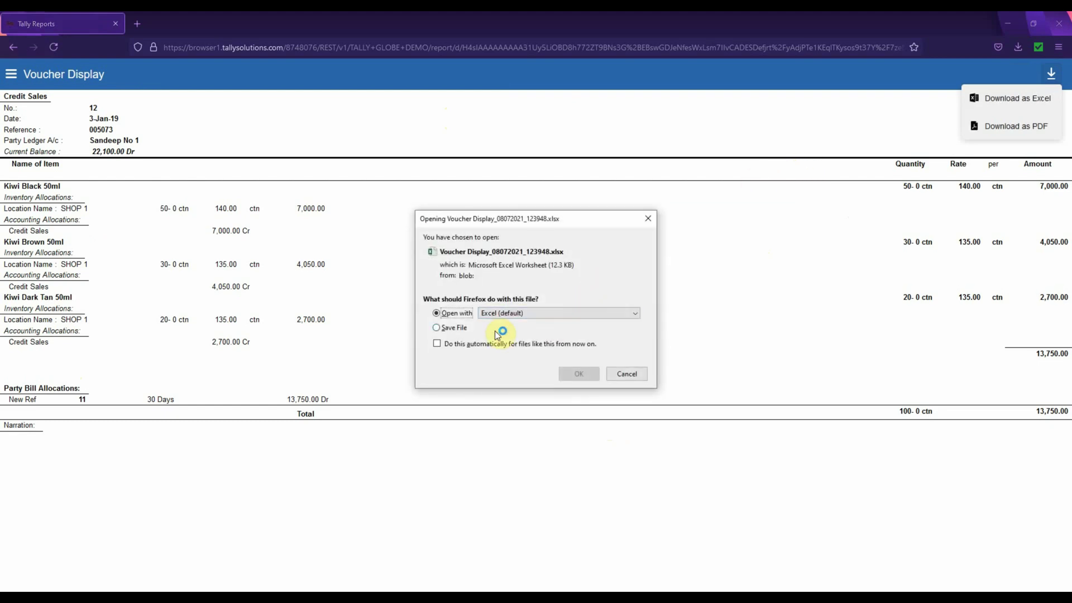
click(452, 329)
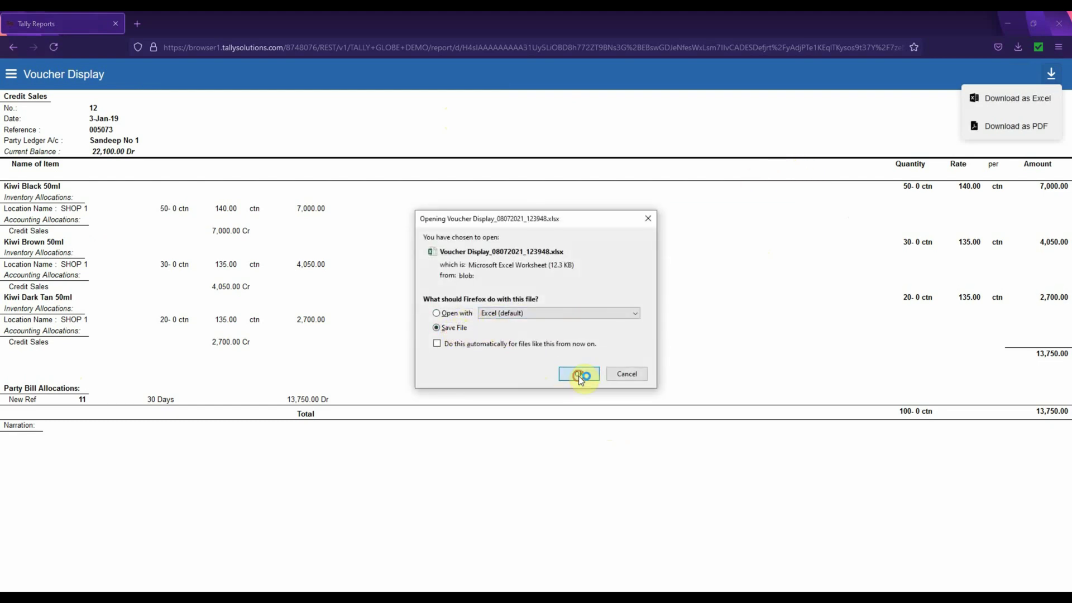
click(579, 374)
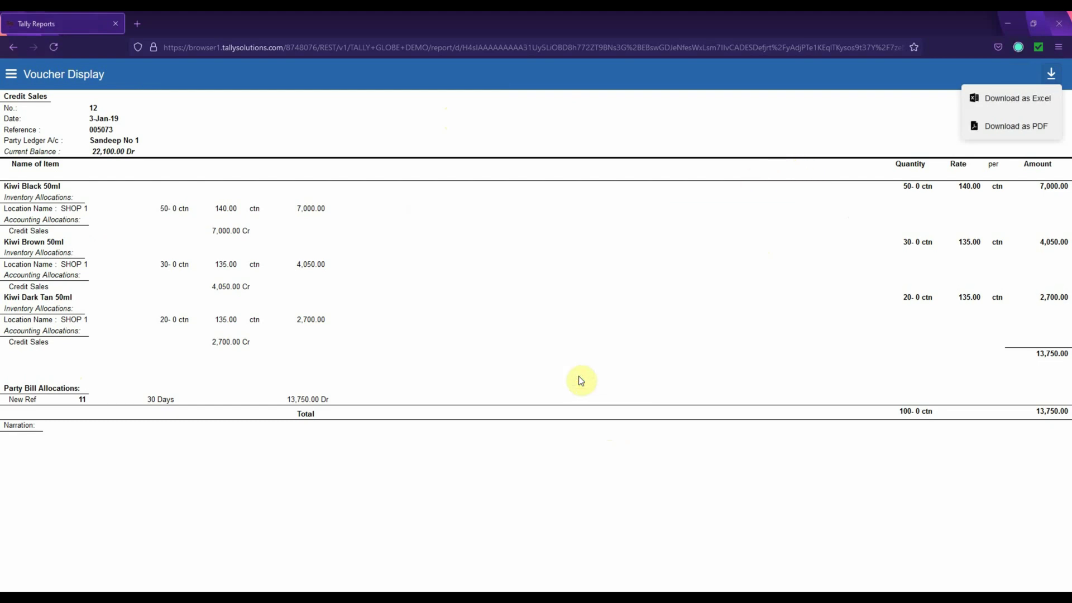
click(1019, 49)
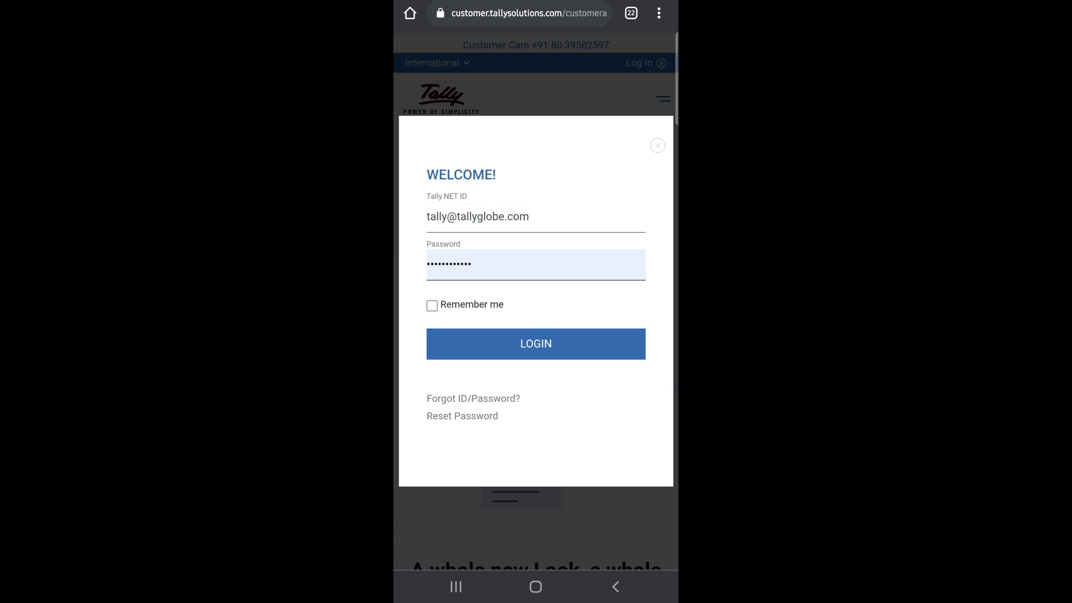
Step: In the phone's browser, log in with the prefilled Tally.NET ID credentials and open the Balance Sheet report
click(536, 343)
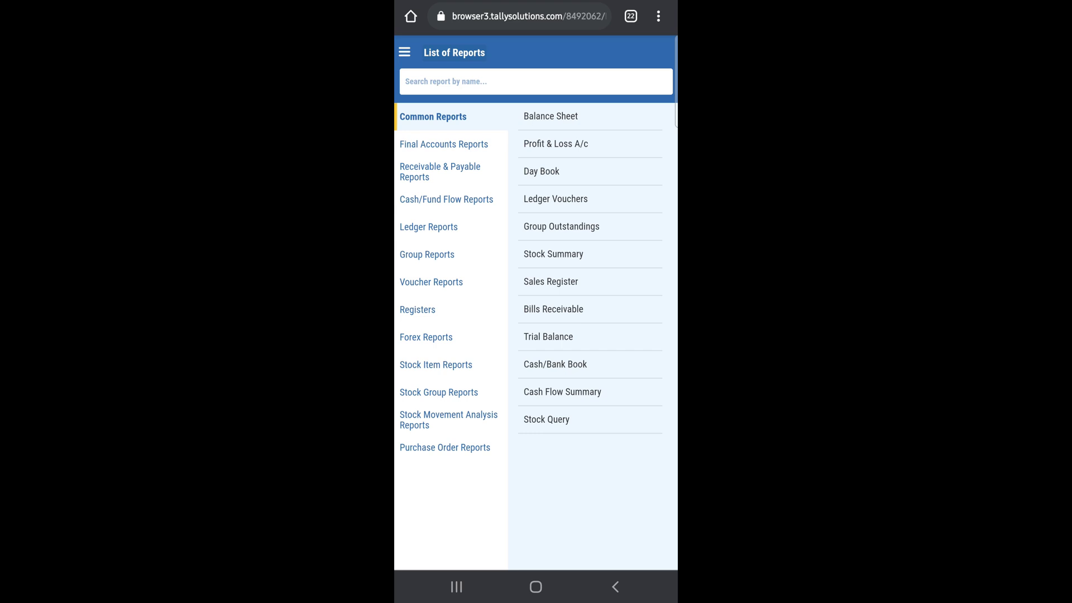
click(590, 116)
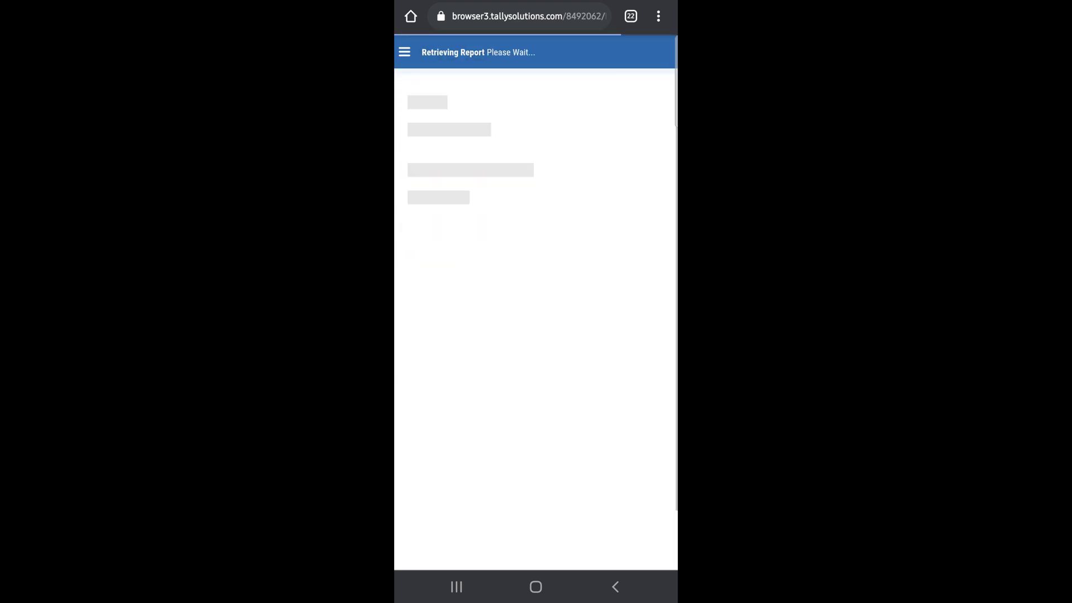